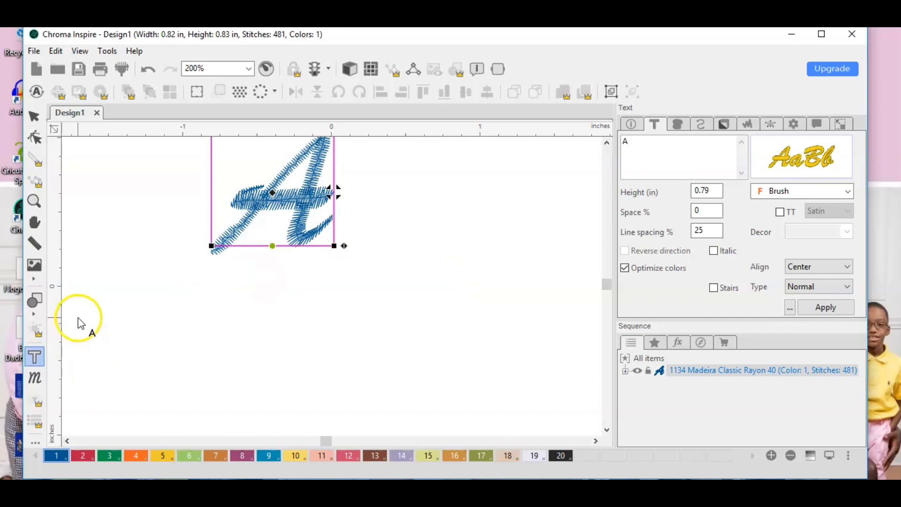
Replace the letter A with the title "Mrs." followed directly by the surname, without a space between them.
left_click(42, 229)
left_click_drag(422, 243, 417, 305)
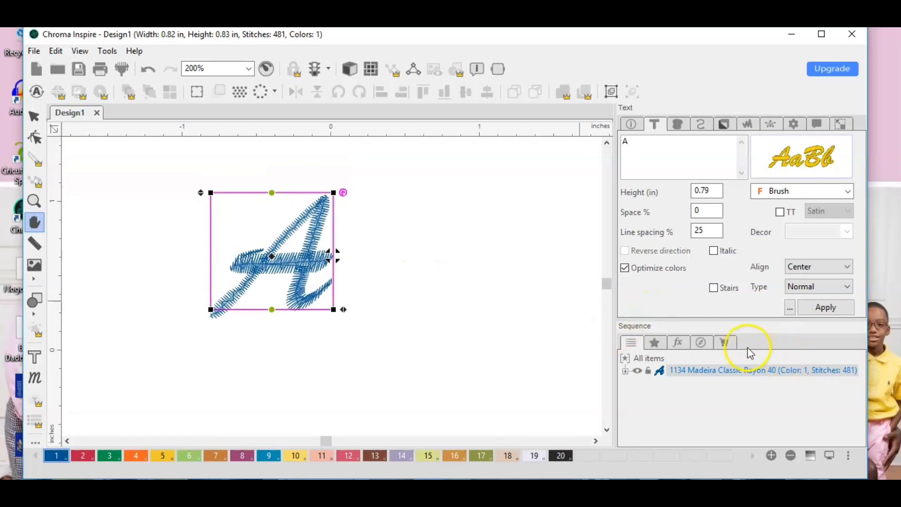
left_click(700, 343)
mouse_move(728, 382)
left_mouse_down()
mouse_move(770, 386)
mouse_move(690, 388)
mouse_move(730, 388)
left_mouse_up()
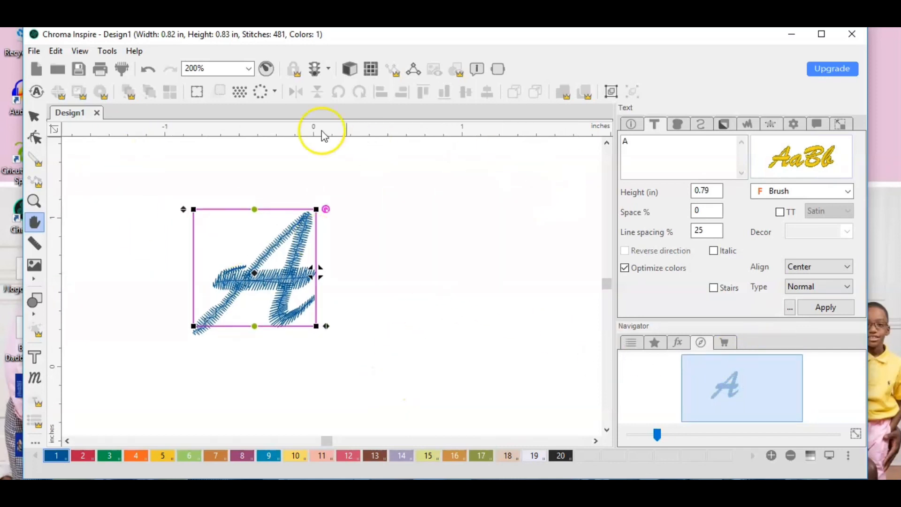
left_click(31, 120)
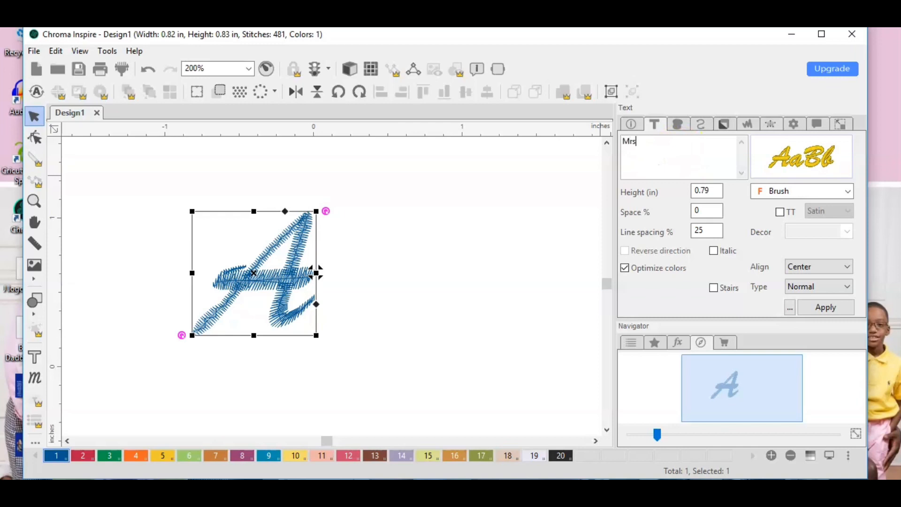
type("Mrs. St")
type("ewart")
right_click(658, 145)
left_click(640, 141)
key("BackSpace")
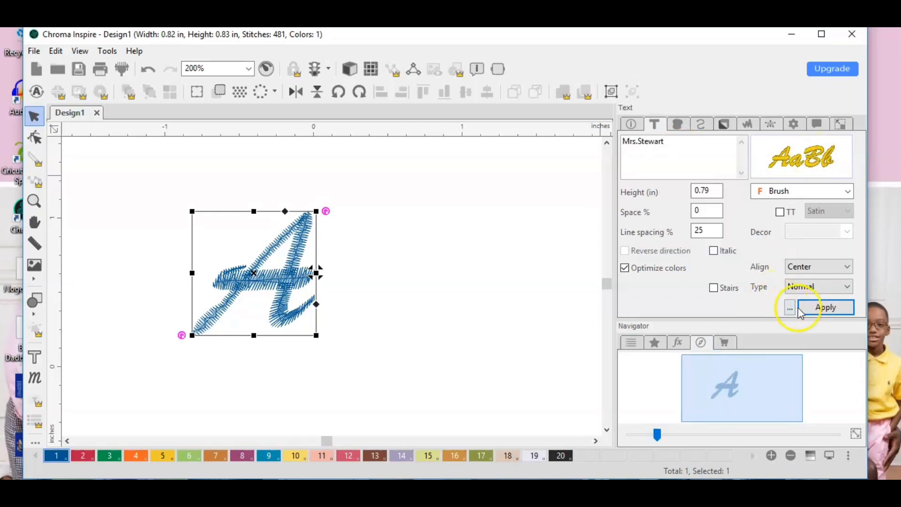
left_click(826, 306)
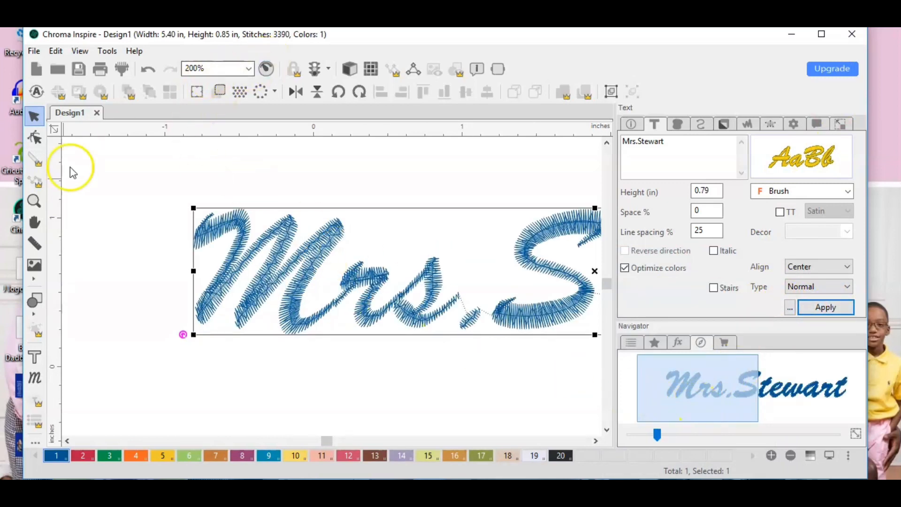
Add the Ricoma EM 190x140 hoop with 0 rotation around the full lettering.
left_click(36, 205)
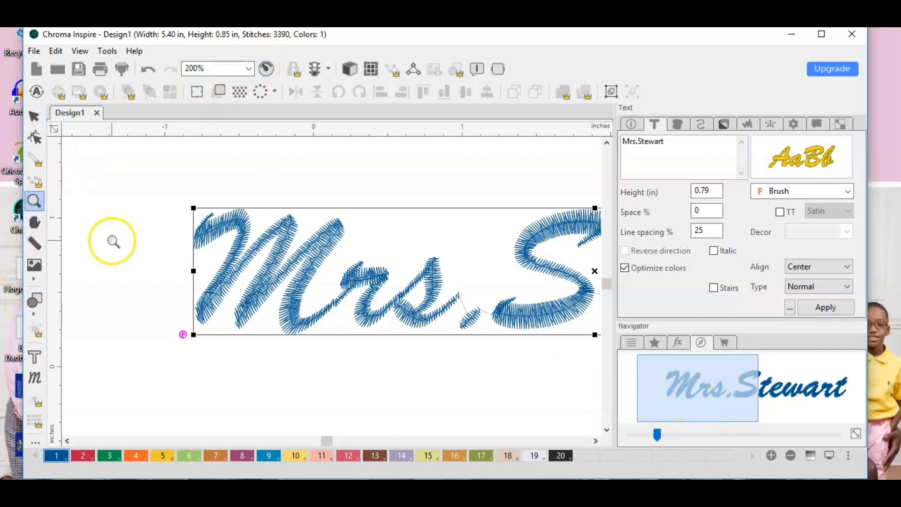
right_click(133, 239)
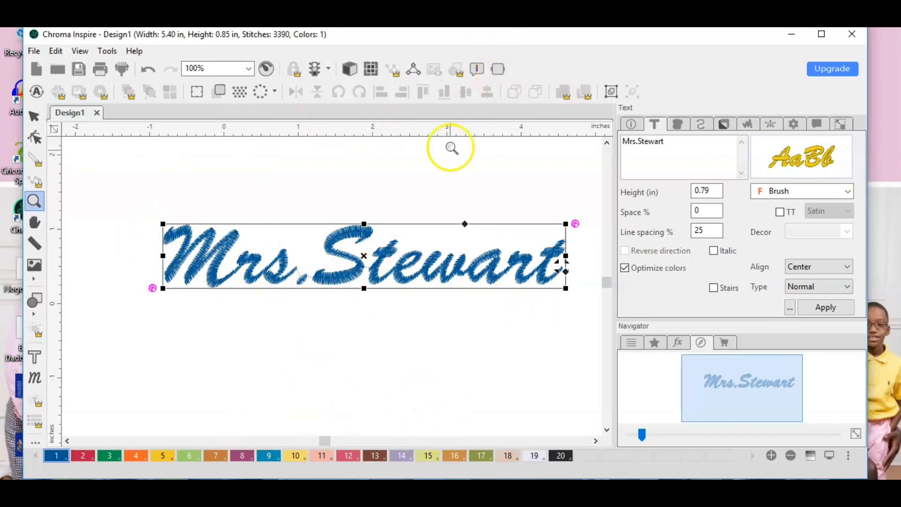
left_click(496, 72)
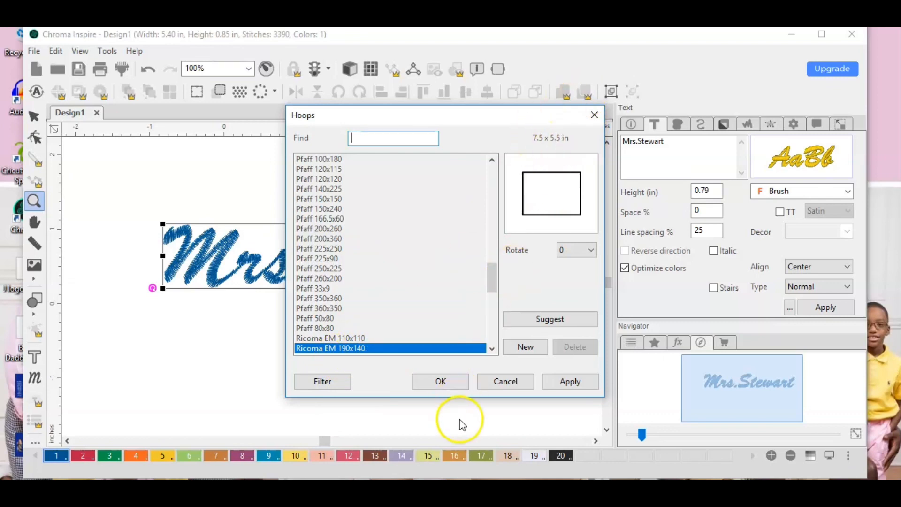
left_click(453, 386)
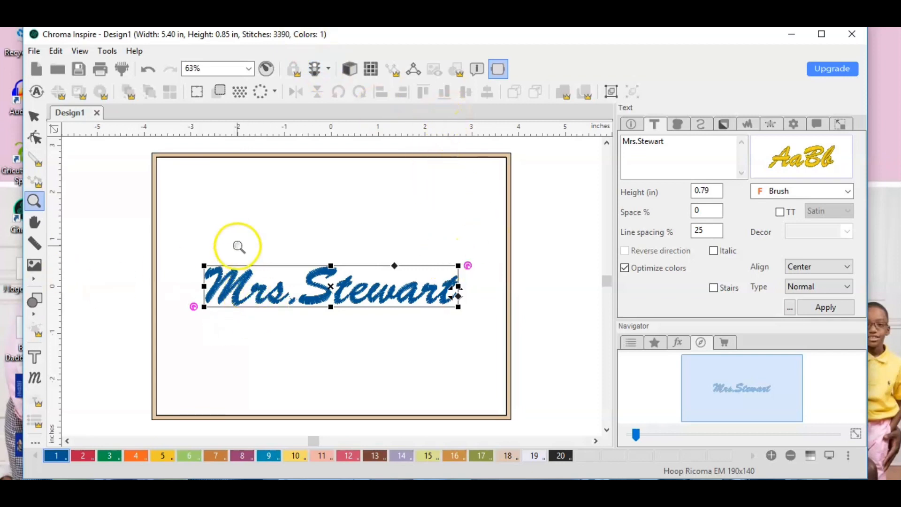
Set the text height to 1.00 in and center the lettering horizontally in the hoop.
mouse_move(779, 166)
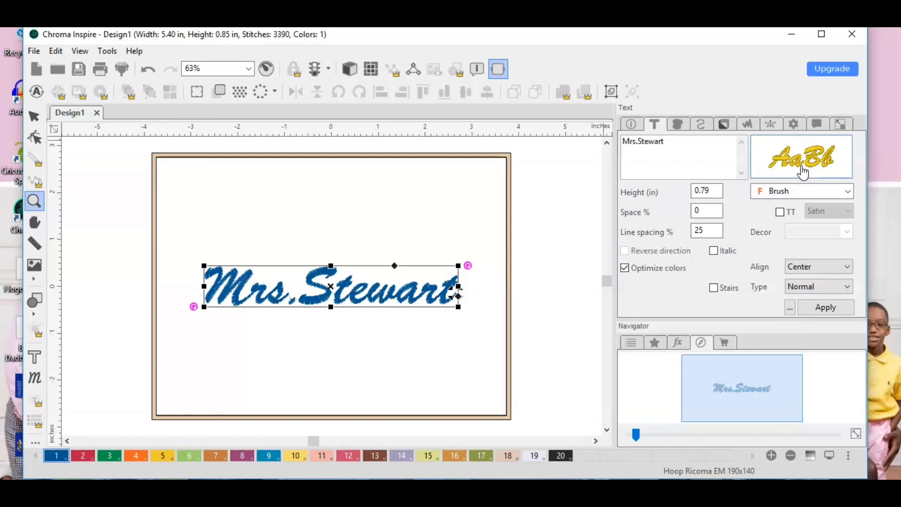
left_click(797, 177)
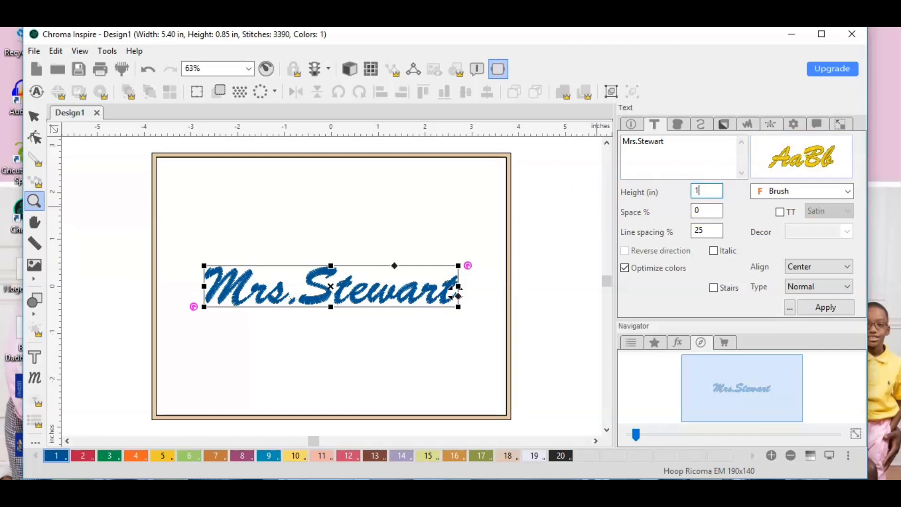
left_click(820, 310)
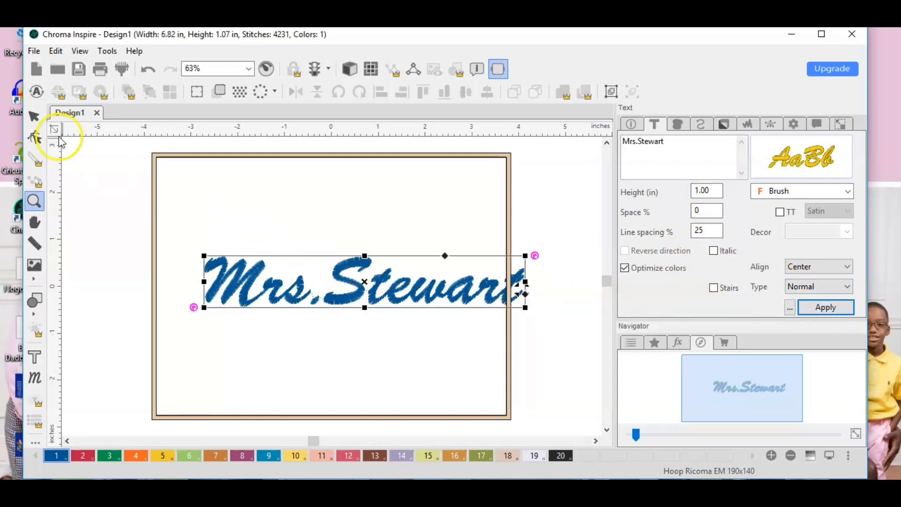
left_click(31, 120)
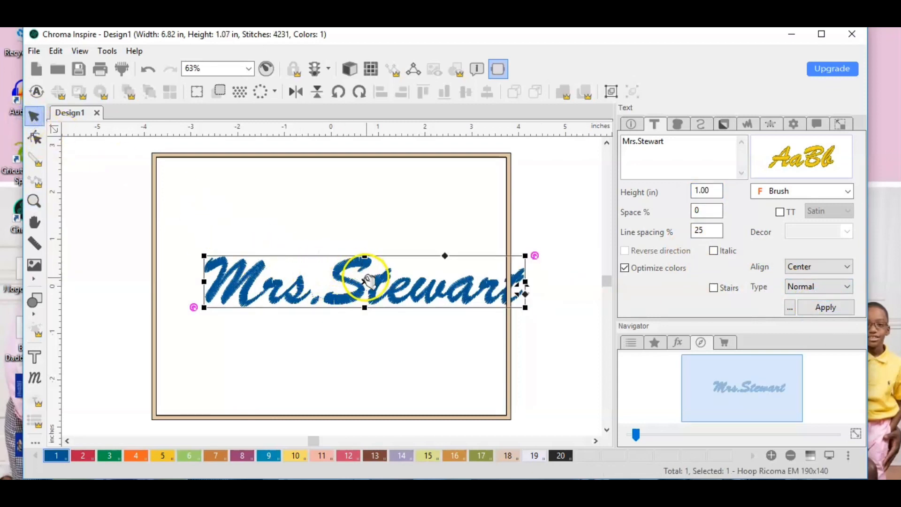
left_click_drag(366, 281, 330, 279)
left_click(554, 327)
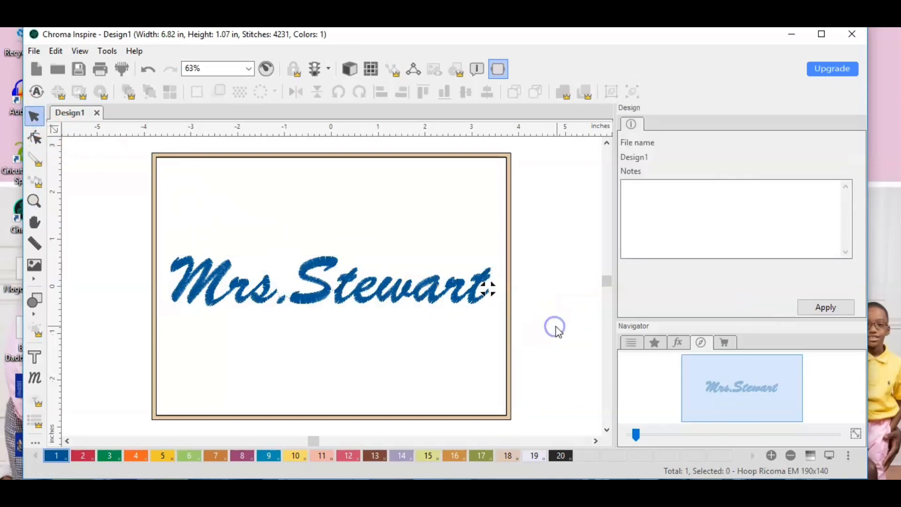
Try a text height of 1.15 in and shift the enlarged lettering back toward the hoop's left edge.
left_click(349, 285)
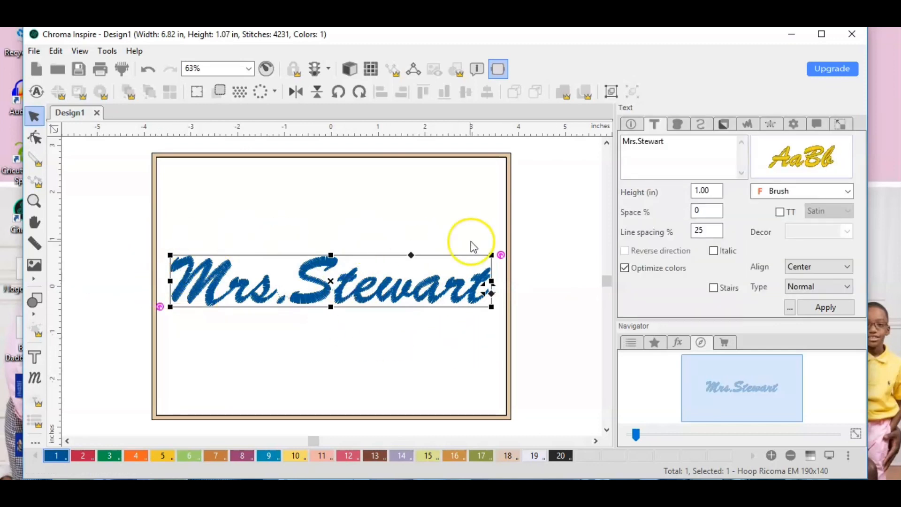
left_click(444, 354)
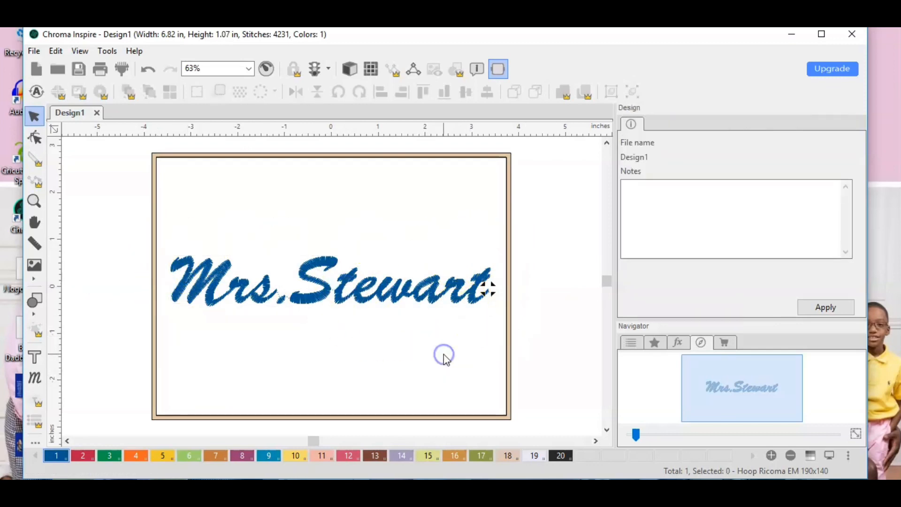
left_click(346, 302)
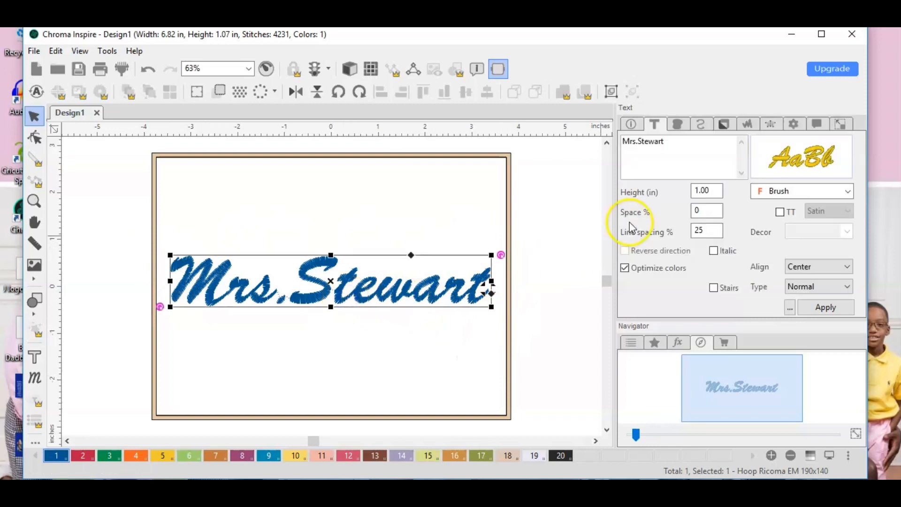
left_click(710, 192)
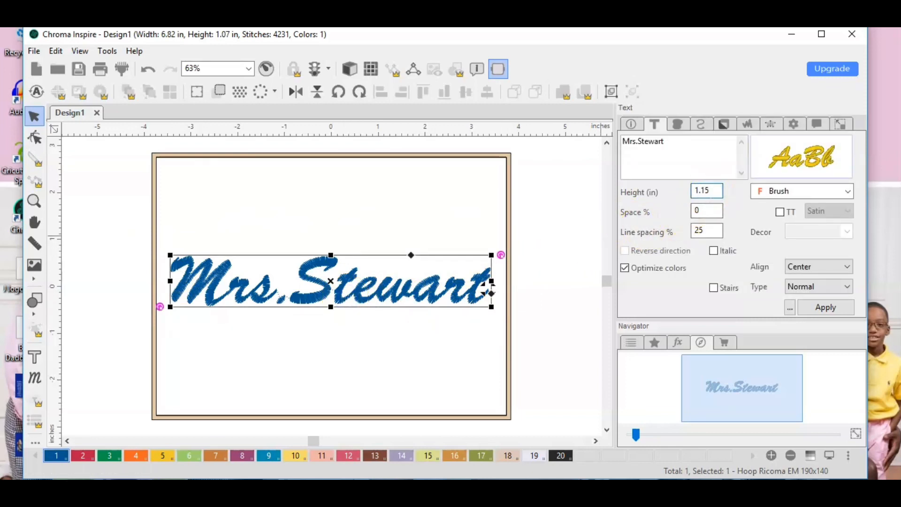
left_click(825, 308)
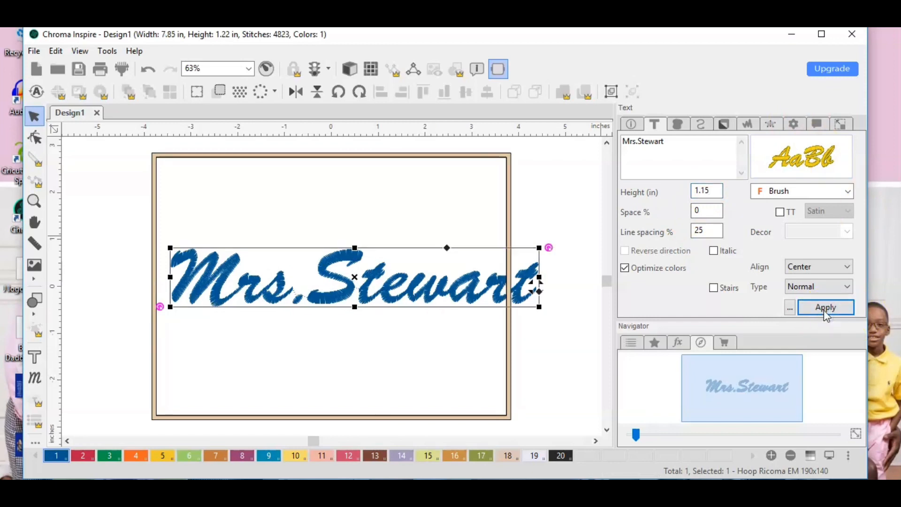
left_click_drag(359, 282, 338, 278)
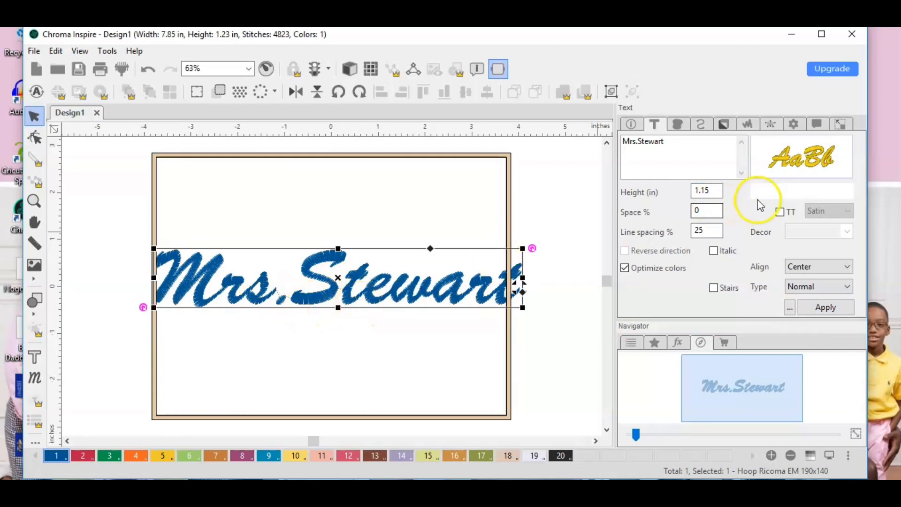
Try a text height of 1.10 in for the lettering in the hoop.
left_click(710, 191)
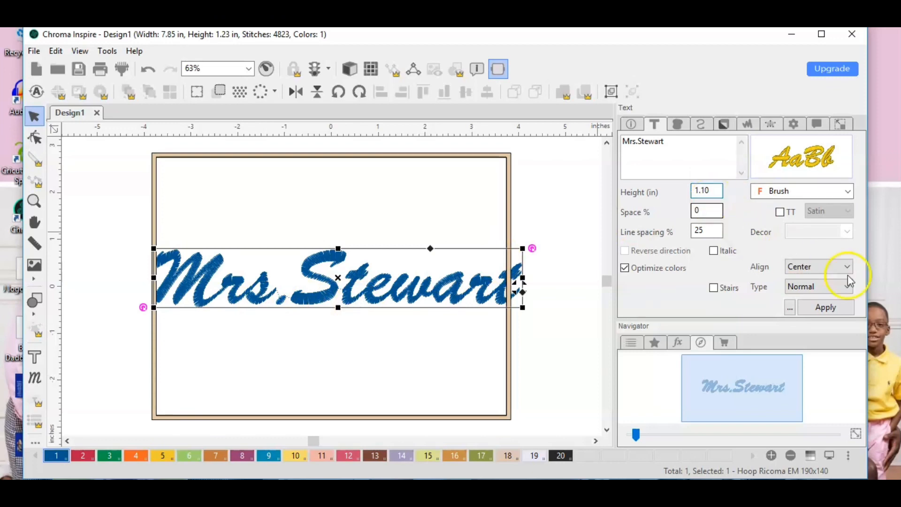
left_click(826, 307)
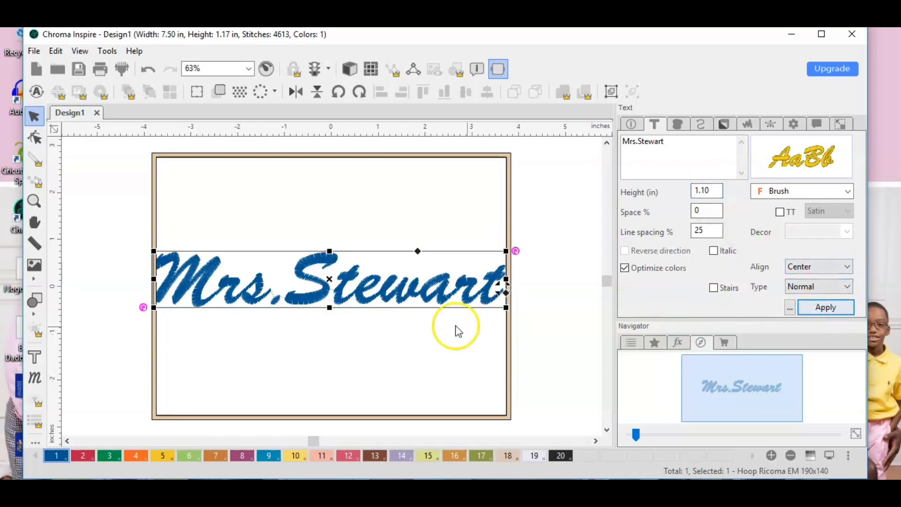
left_click(396, 370)
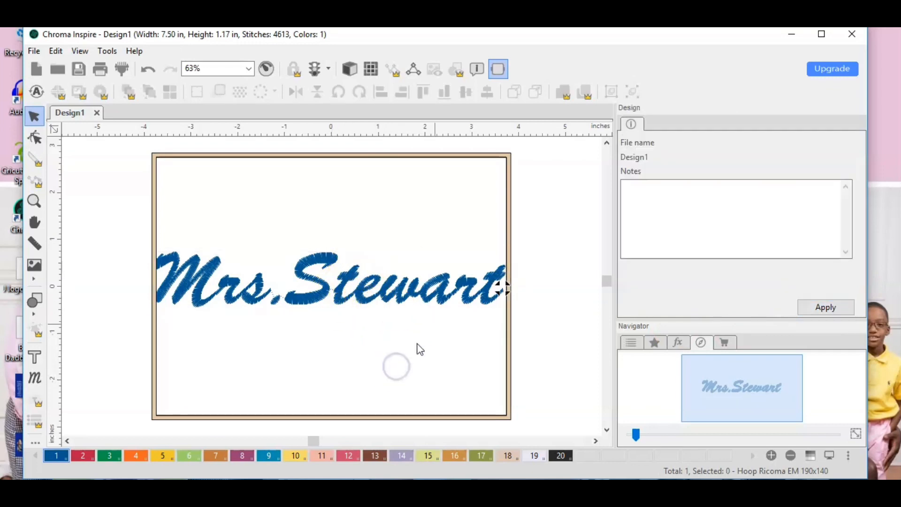
Set the text height back to 1.00 in and move the lettering toward the center of the hoop.
left_click(311, 284)
left_click(712, 191)
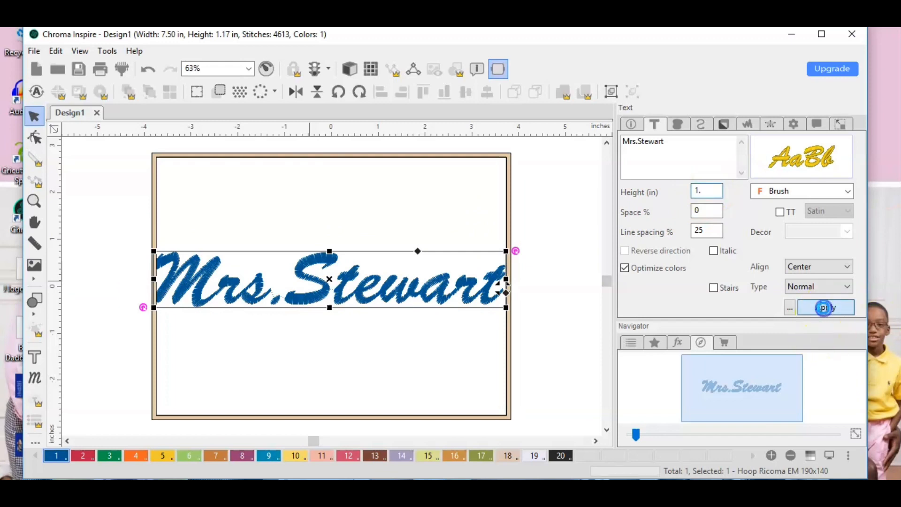
left_click(825, 308)
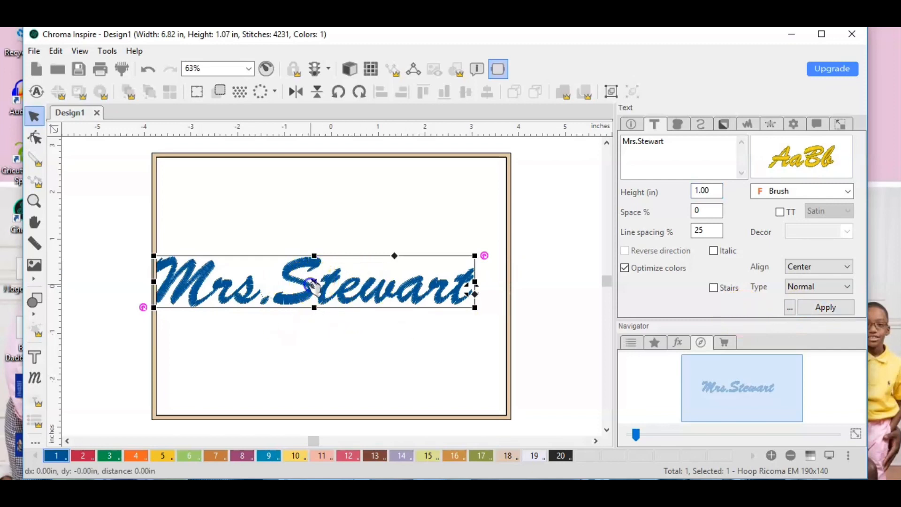
mouse_move(315, 281)
left_mouse_down()
mouse_move(334, 277)
mouse_move(322, 280)
left_mouse_up()
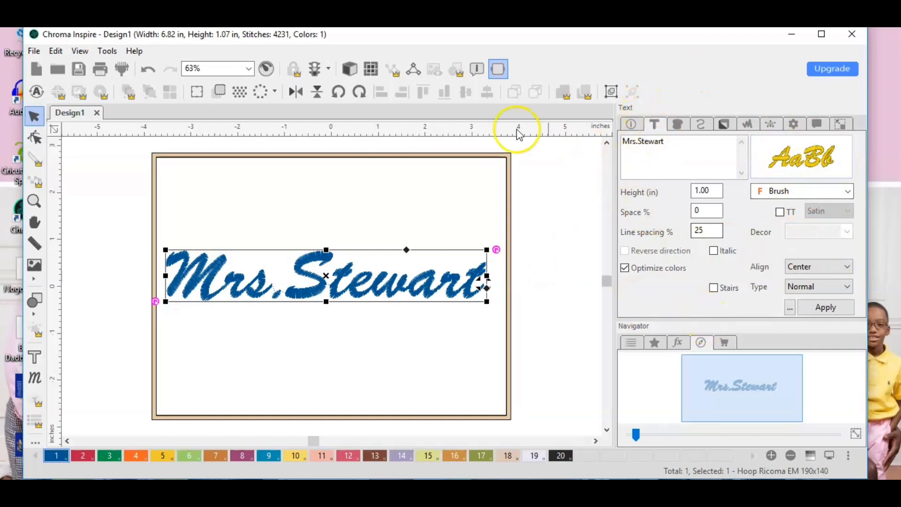
Turn on the 3D stitch preview and enlarge the view to 126% on the beginning of the lettering.
left_click(354, 75)
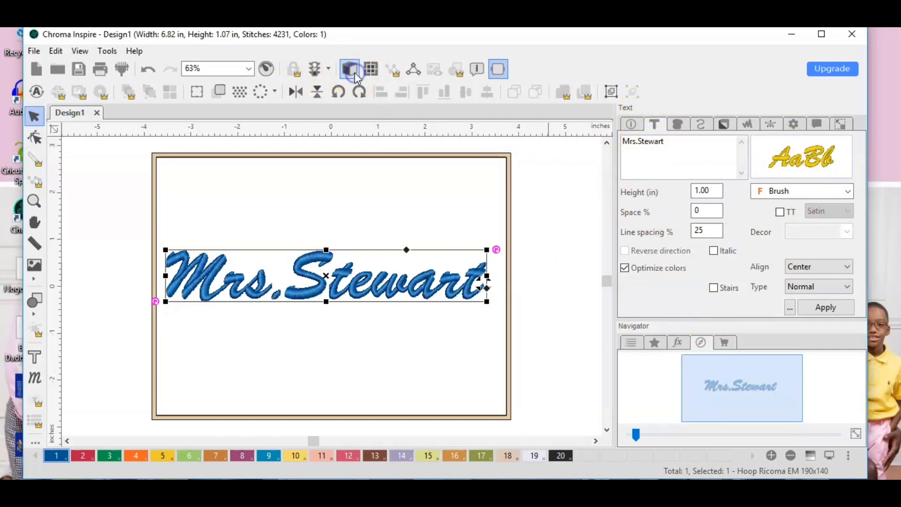
left_click(37, 203)
left_click(342, 352)
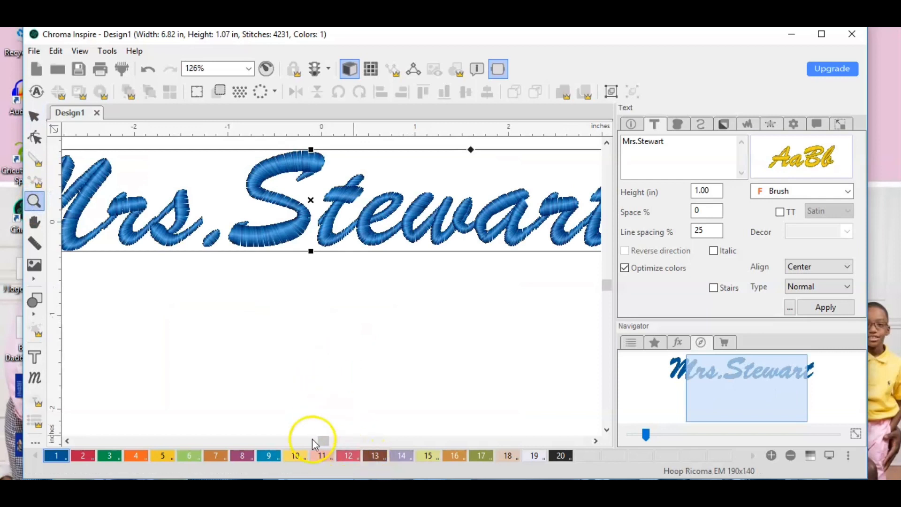
left_click_drag(724, 382, 703, 381)
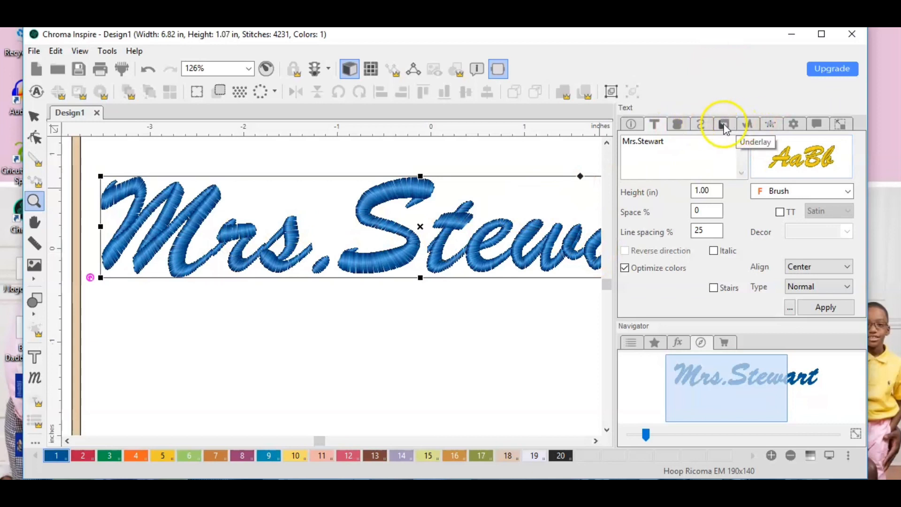
Set the lettering's satin fill density to 0.30 mm.
left_click(722, 125)
left_click(683, 125)
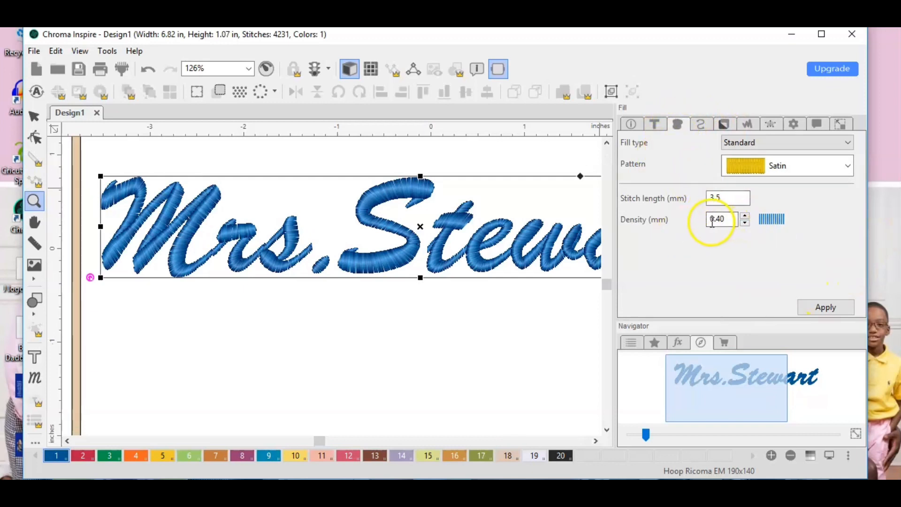
left_click(745, 223)
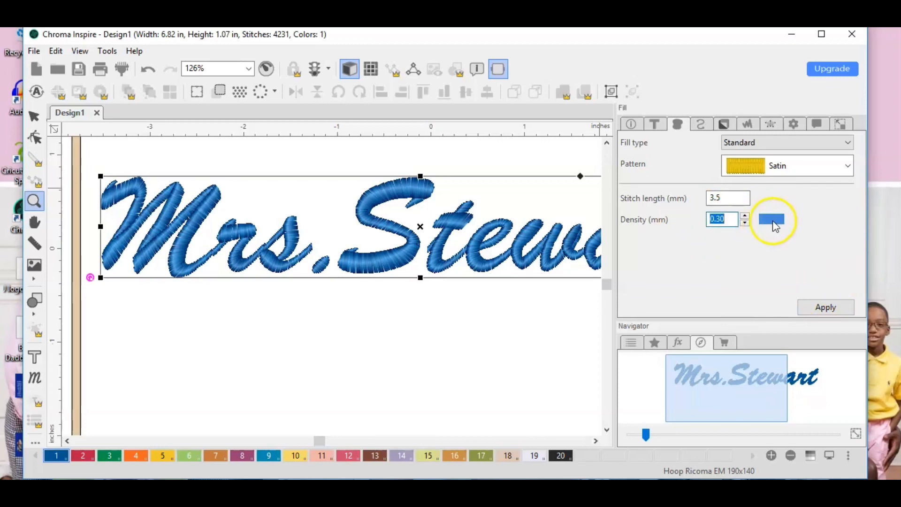
left_click(745, 217)
left_click(745, 224)
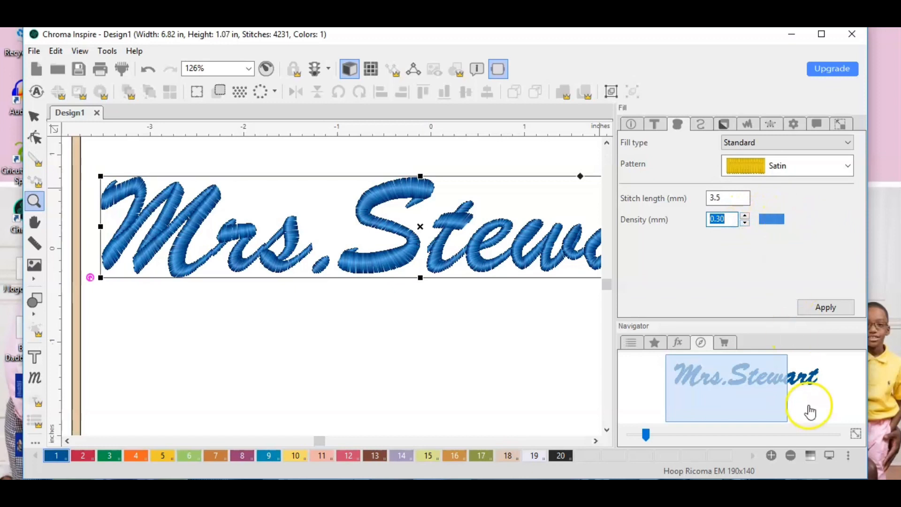
left_click(817, 307)
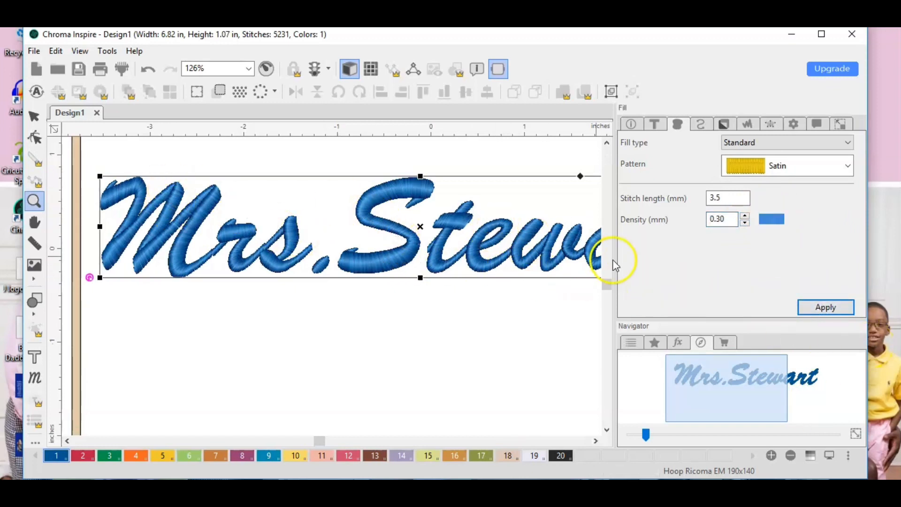
Measure the stitched stroke widths at three places on the M, on the upper curve of the S, and across the t's crossbar.
mouse_move(734, 388)
left_mouse_down()
mouse_move(770, 380)
mouse_move(788, 387)
mouse_move(742, 381)
left_mouse_up()
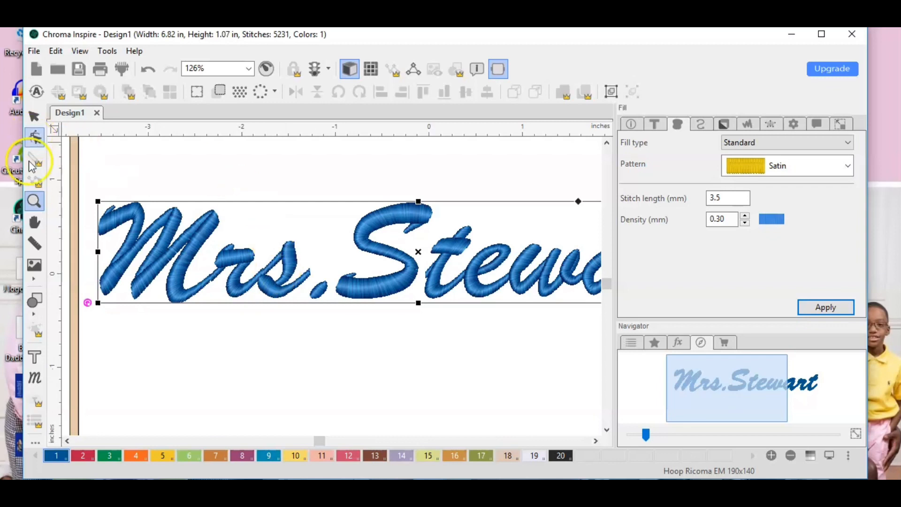
left_click(36, 247)
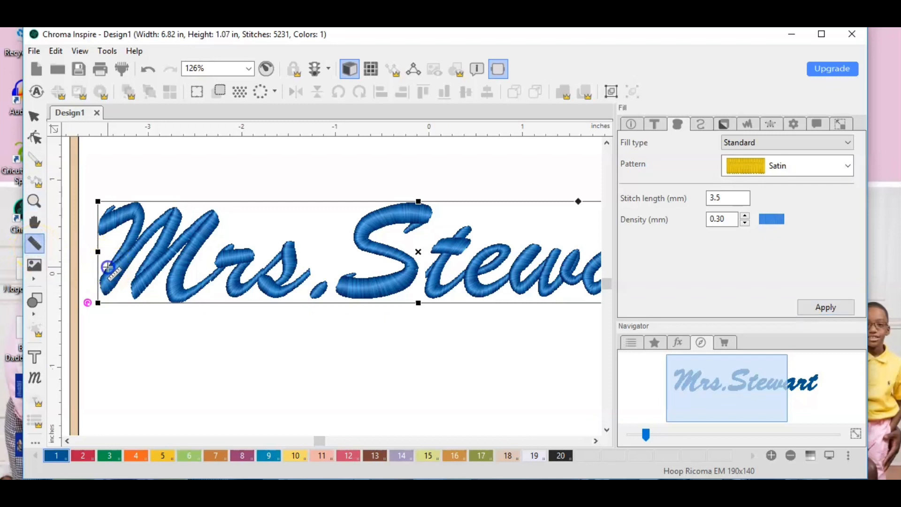
left_click_drag(107, 266, 119, 283)
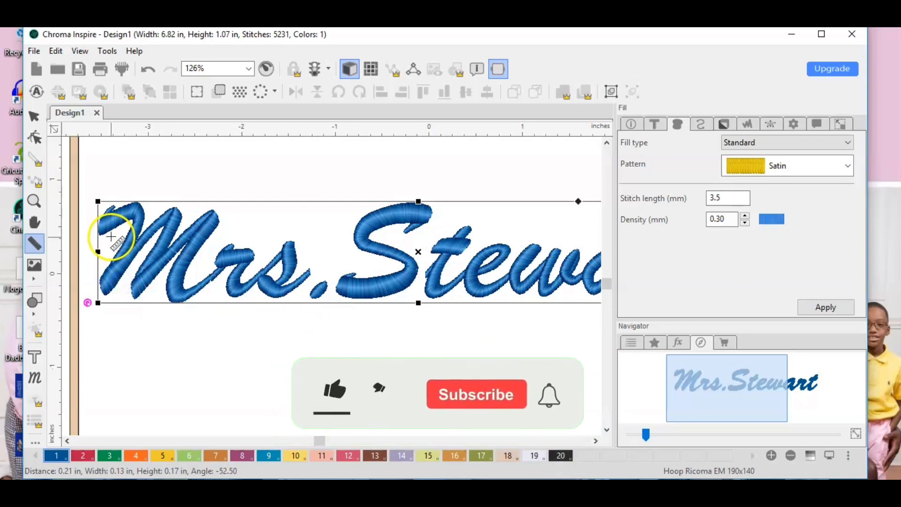
left_click_drag(109, 231, 111, 211)
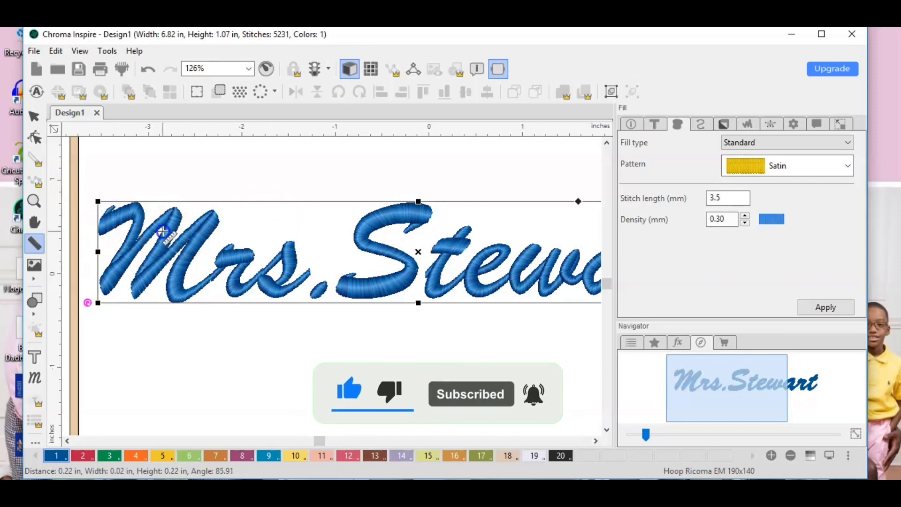
left_click_drag(164, 231, 177, 233)
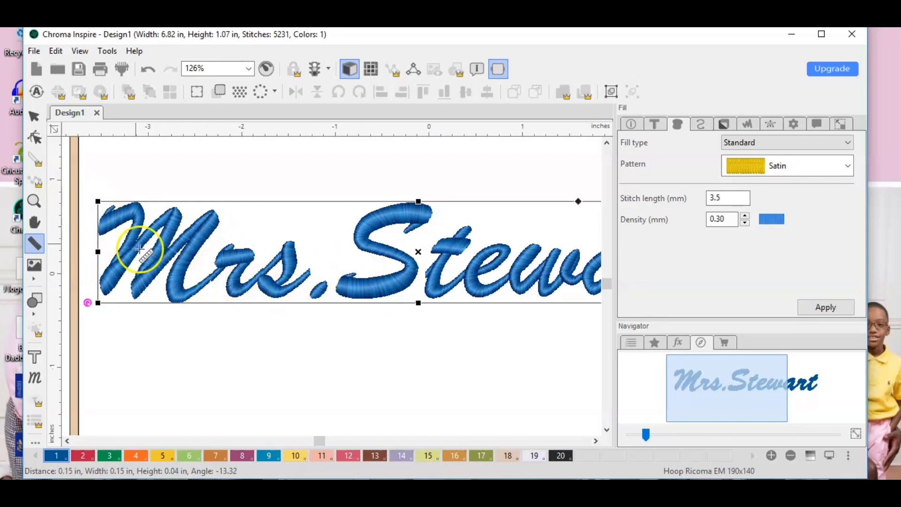
left_click_drag(359, 224, 370, 234)
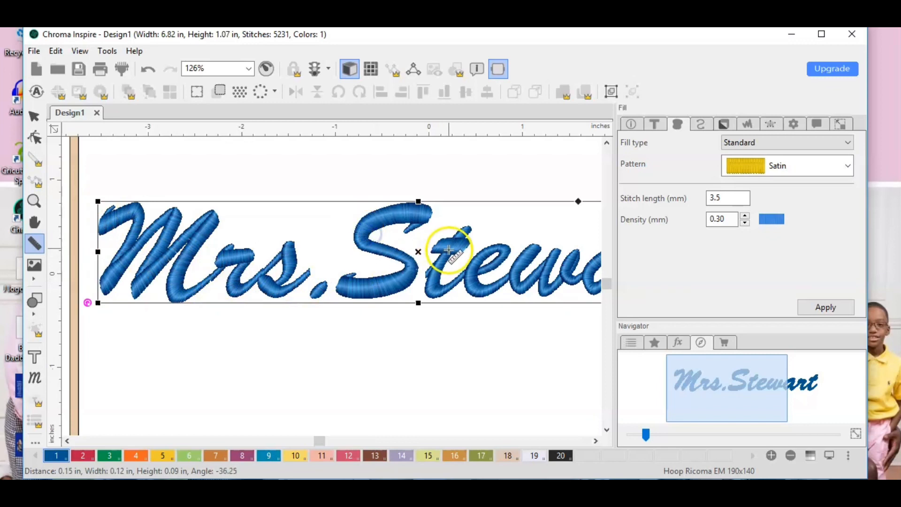
left_click_drag(451, 239, 447, 254)
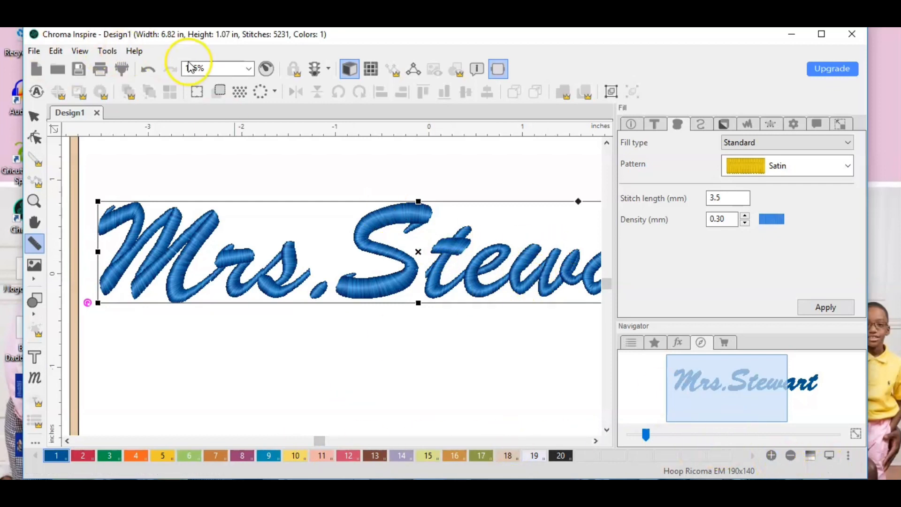
Save the lettering design in Ricoma/Tajima (DST) format, reusing the suggested jacket file name that contains the customer's name.
left_click(34, 200)
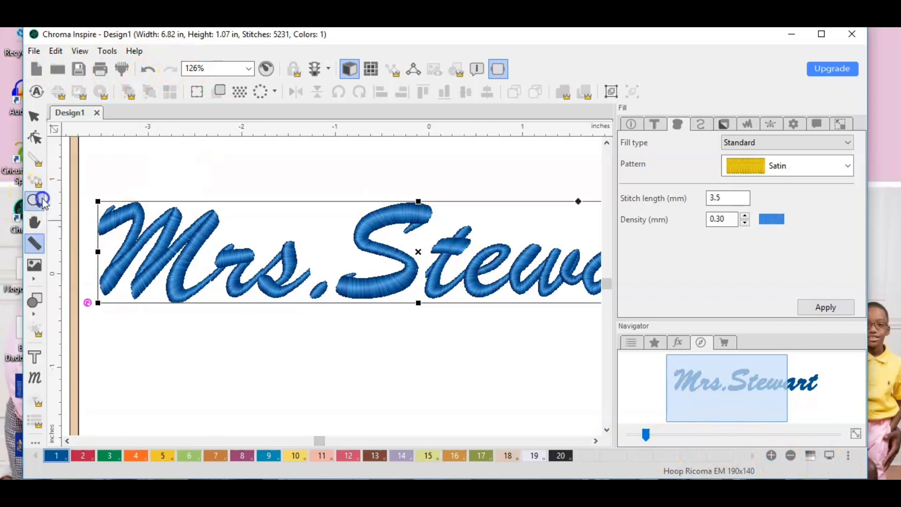
right_click(412, 346)
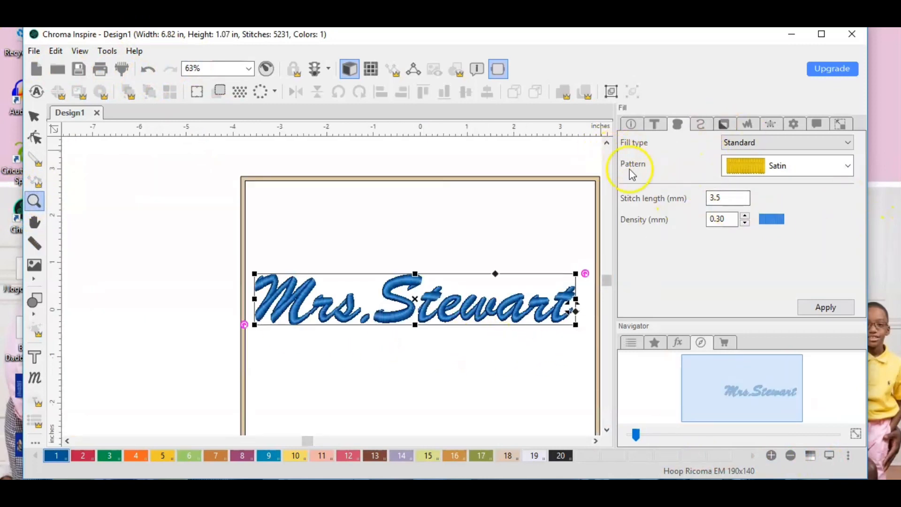
left_click(608, 284)
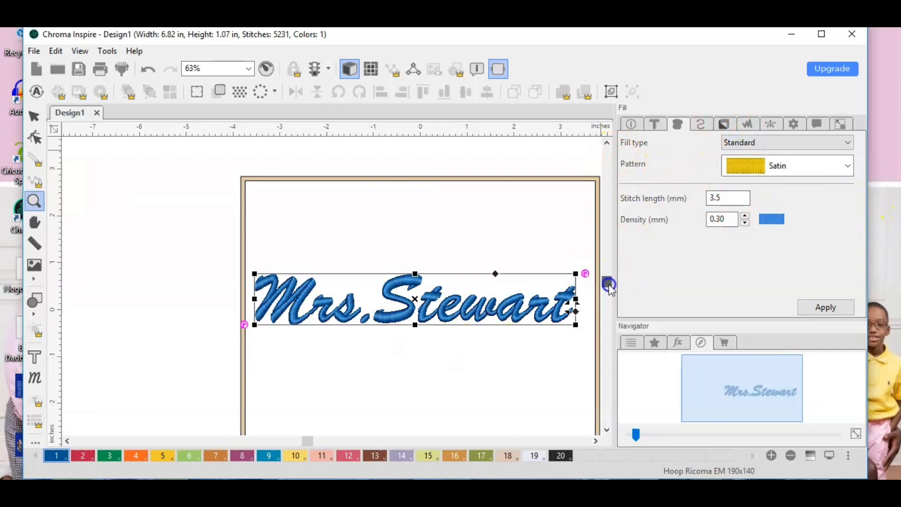
left_click_drag(609, 283, 609, 284)
left_click(607, 143)
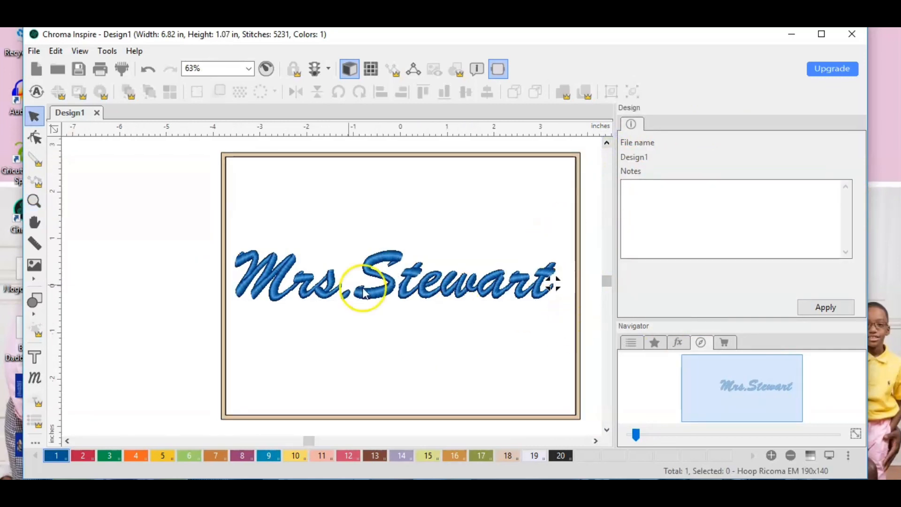
left_click(38, 54)
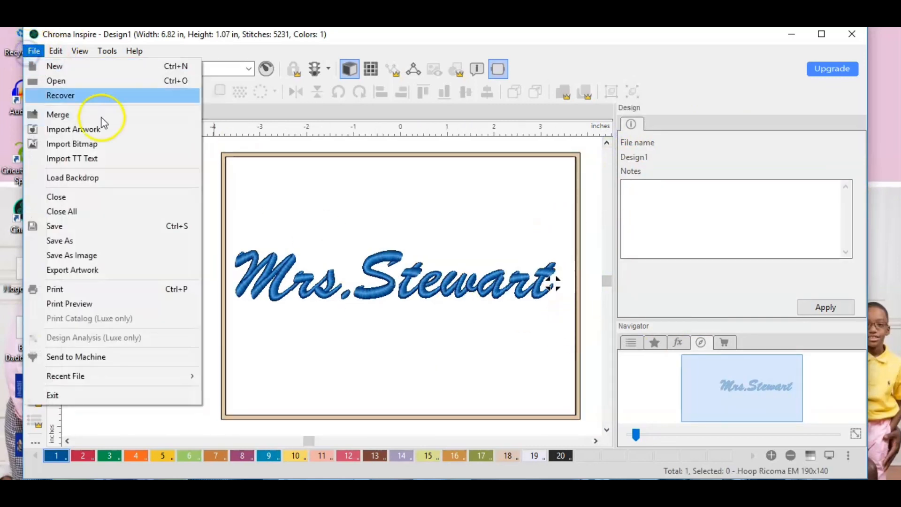
left_click(103, 240)
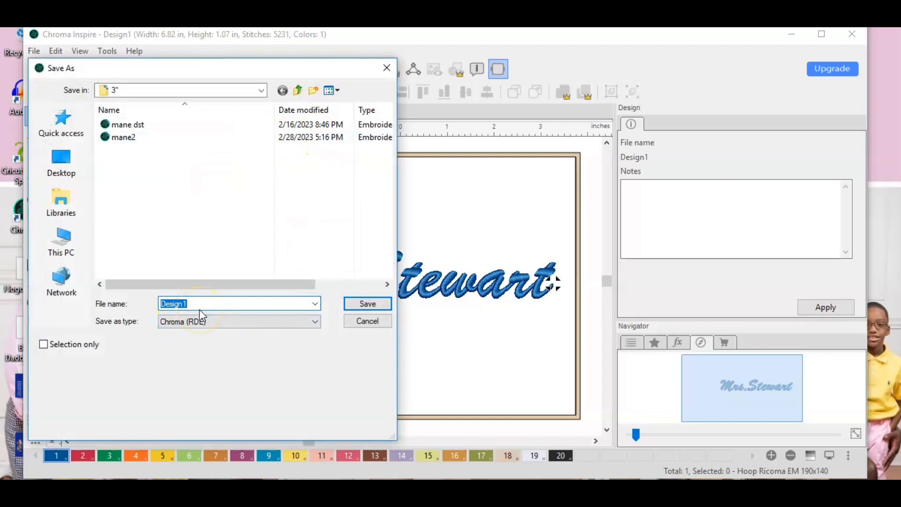
type("mrs")
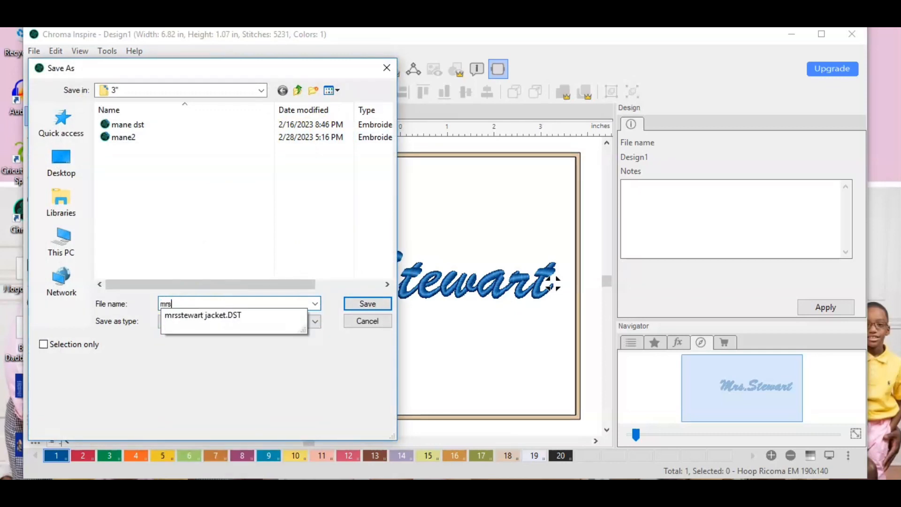
left_click(247, 319)
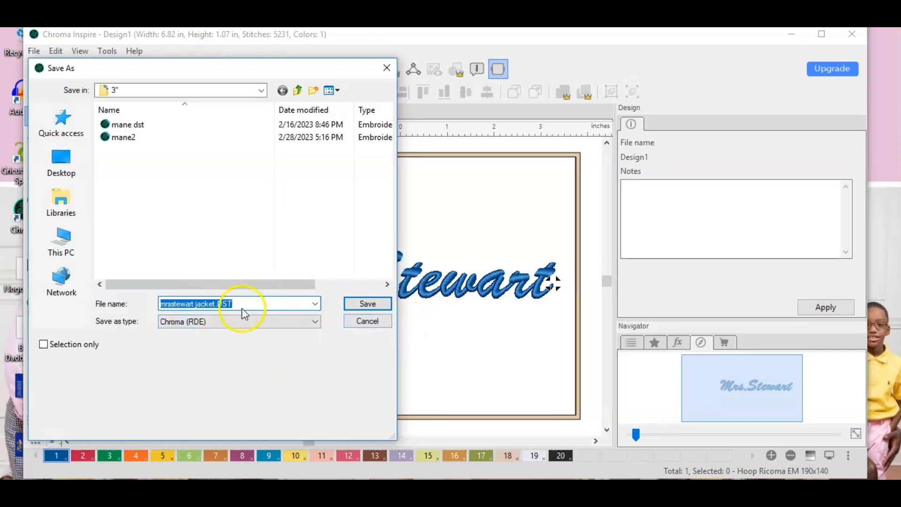
left_click(185, 332)
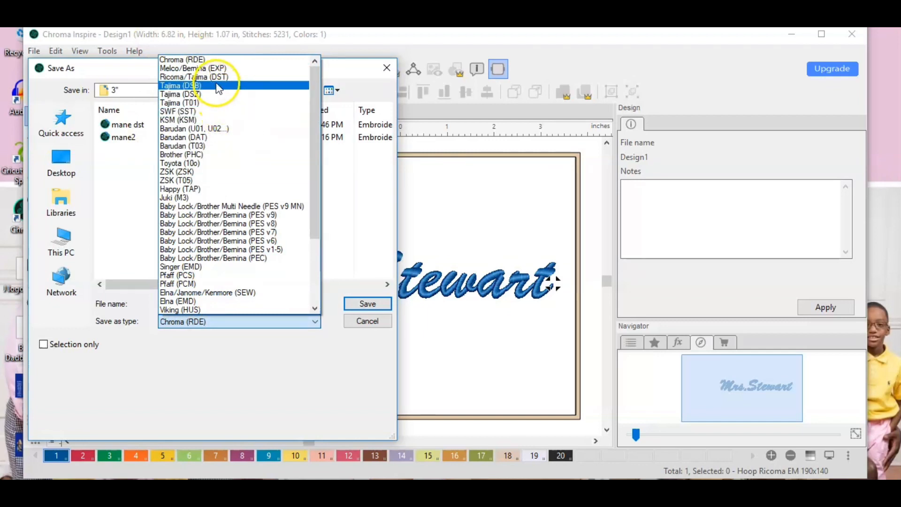
left_click(216, 77)
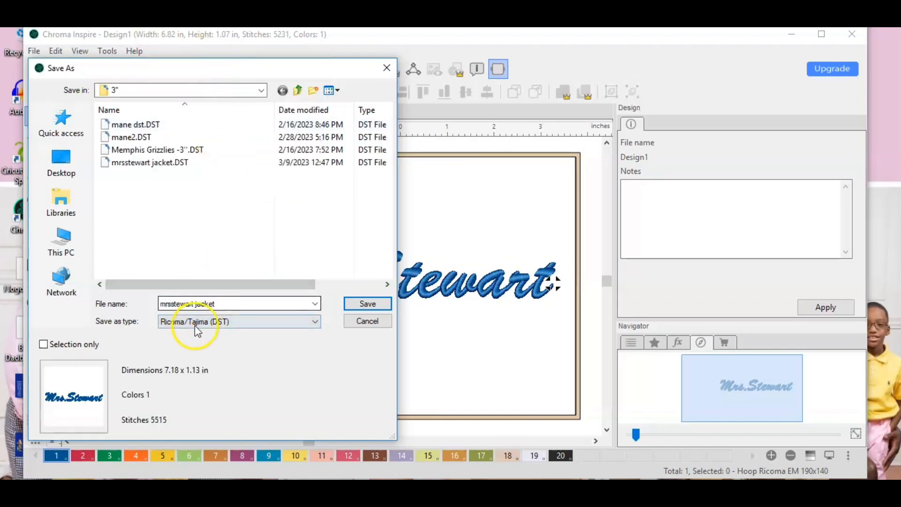